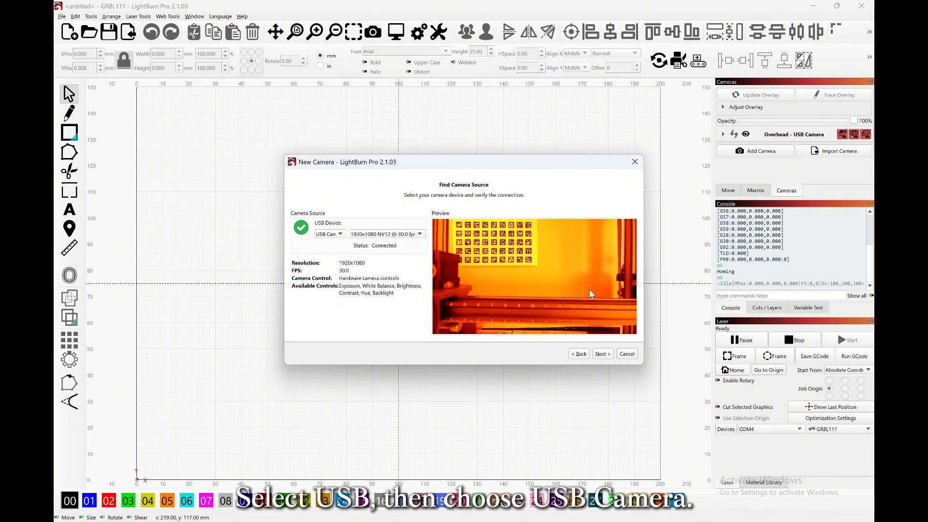
Accept the USB camera source and start creating a new lens calibration up to the frame capture stage
click(601, 356)
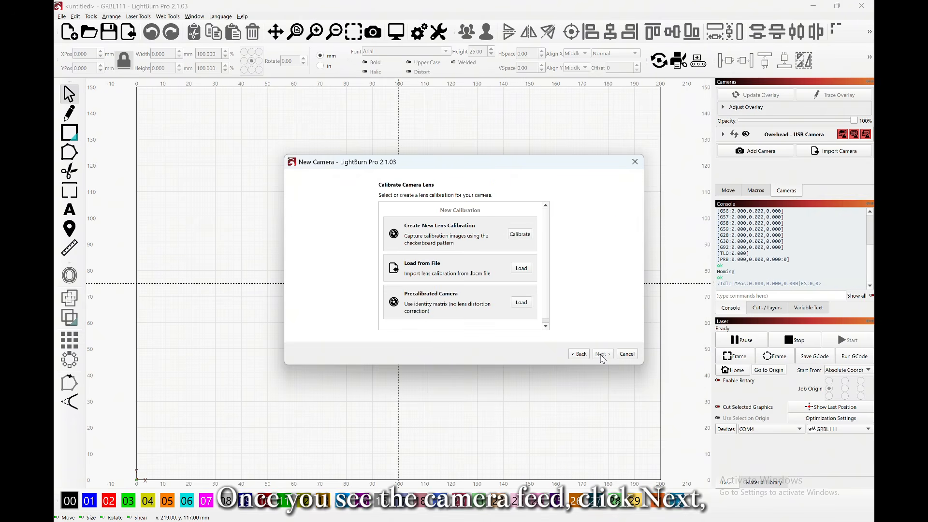
click(521, 237)
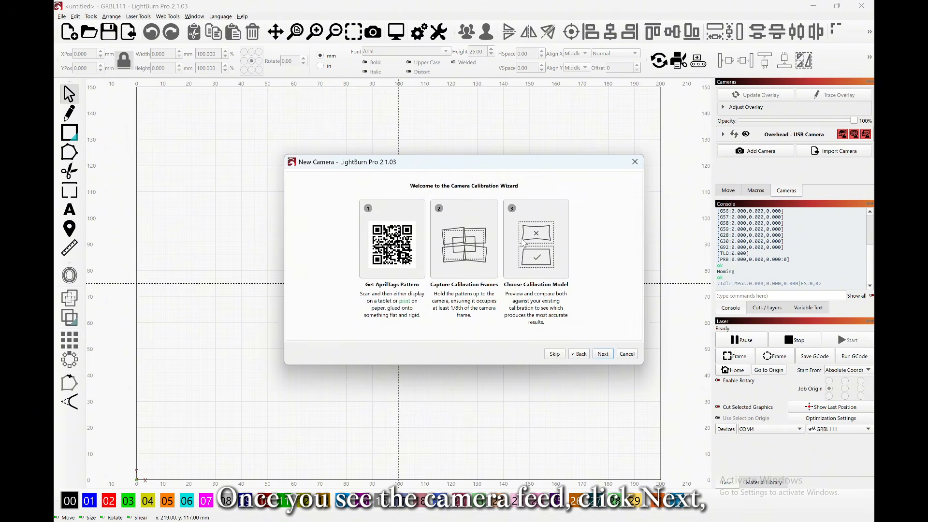
click(599, 358)
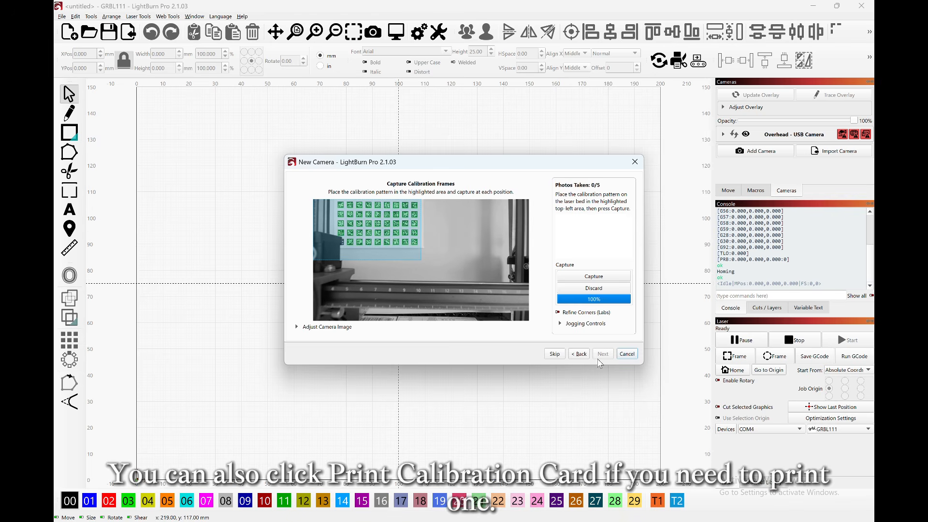
Capture the calibration pattern in the five highlighted bed areas, from the four corners to the center, and continue to model selection
click(599, 278)
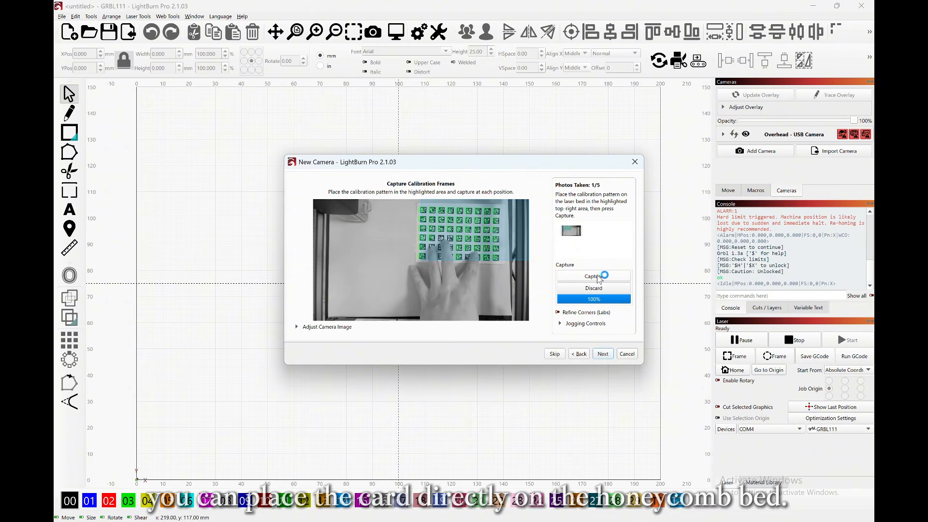
click(594, 276)
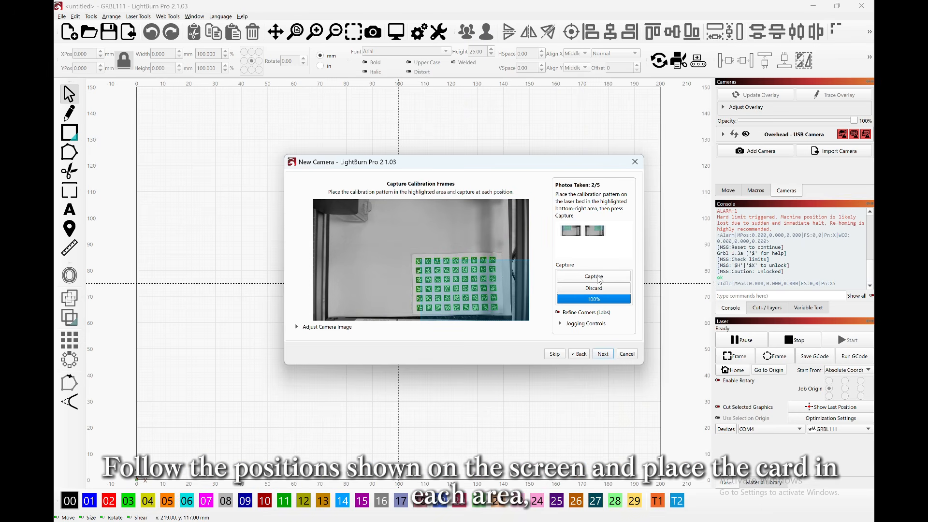
click(598, 277)
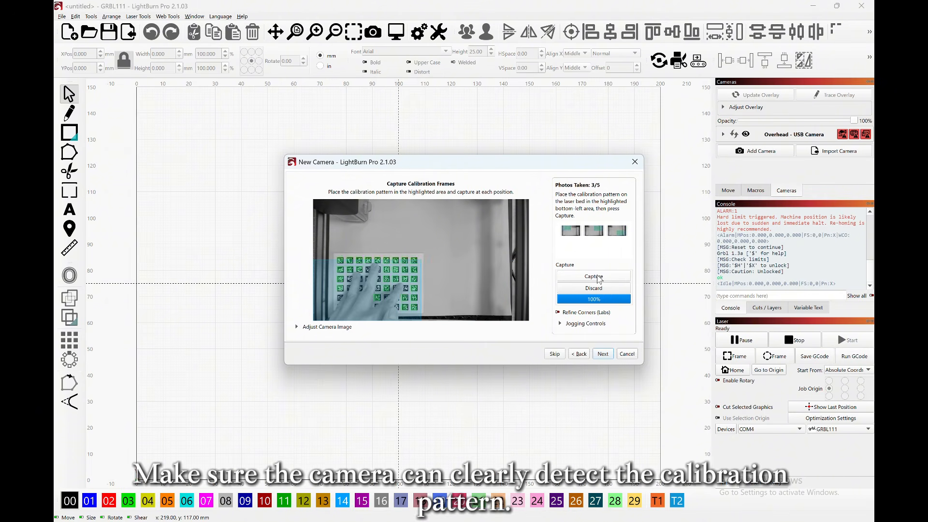
click(598, 278)
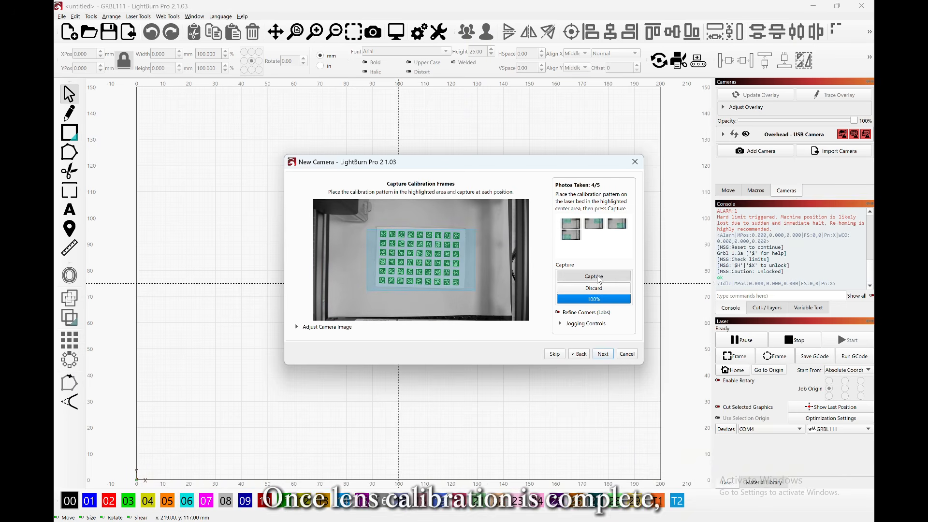
click(598, 277)
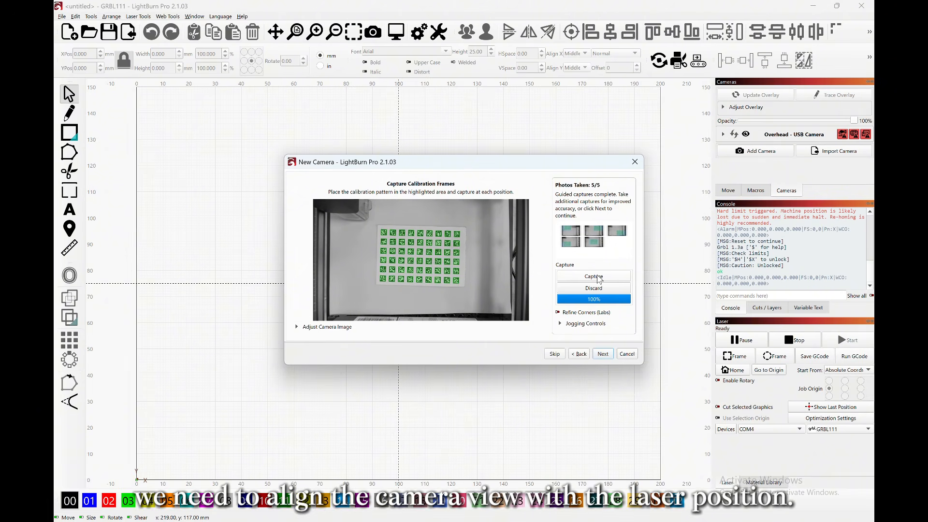
click(603, 355)
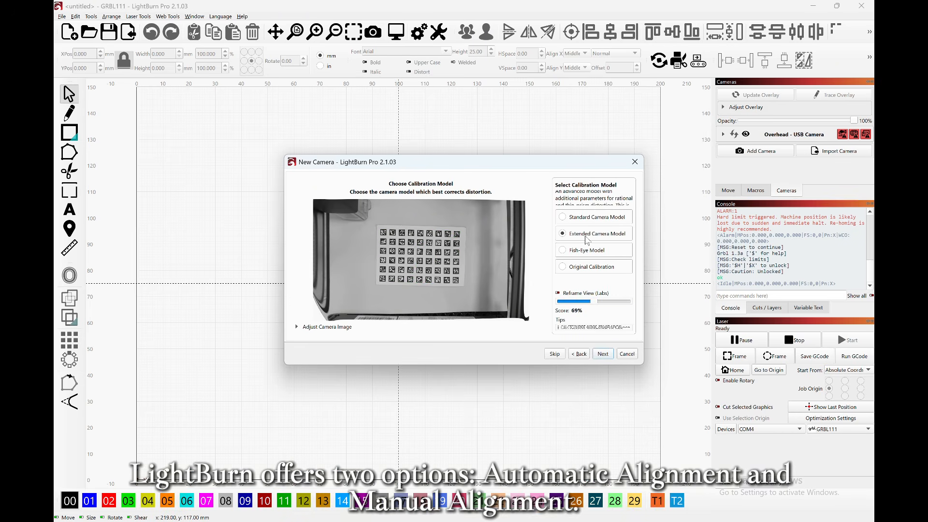
Choose the Standard Camera Model as the lens correction and finish the lens calibration
click(593, 222)
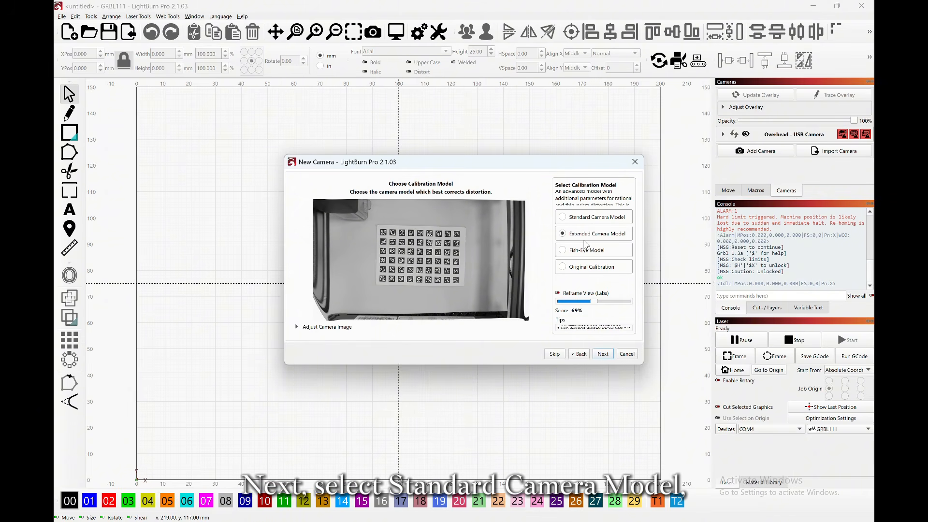
click(593, 221)
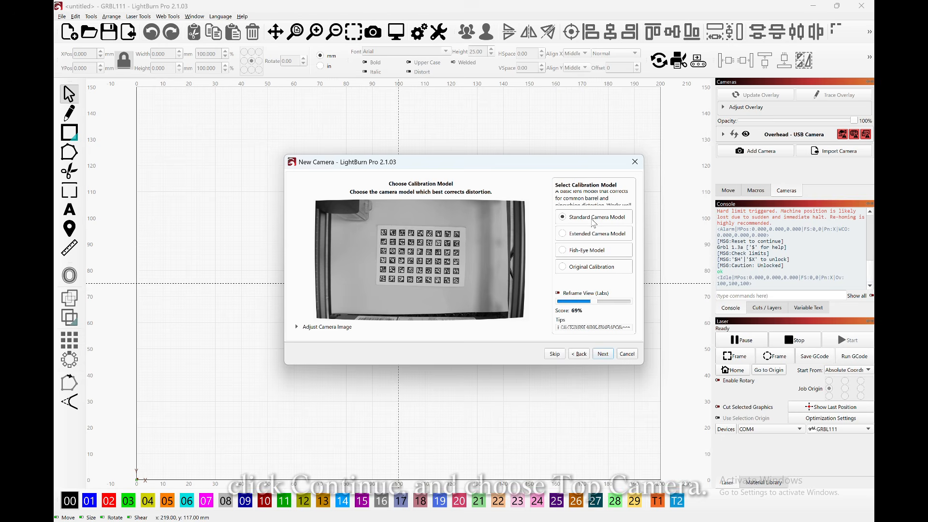
click(603, 354)
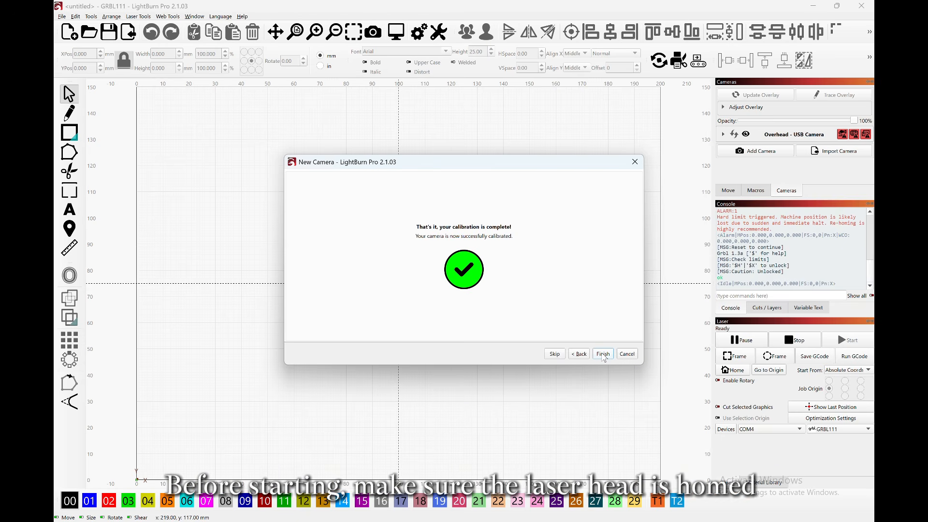
click(603, 354)
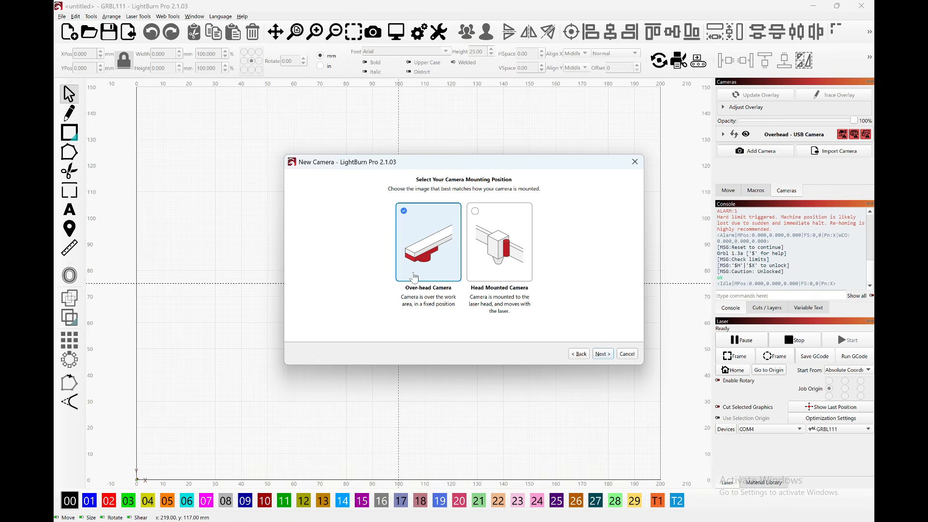
Set the mounting position to Over-head Camera and choose Automatic Alignment, continuing to the alignment pattern setup
click(604, 355)
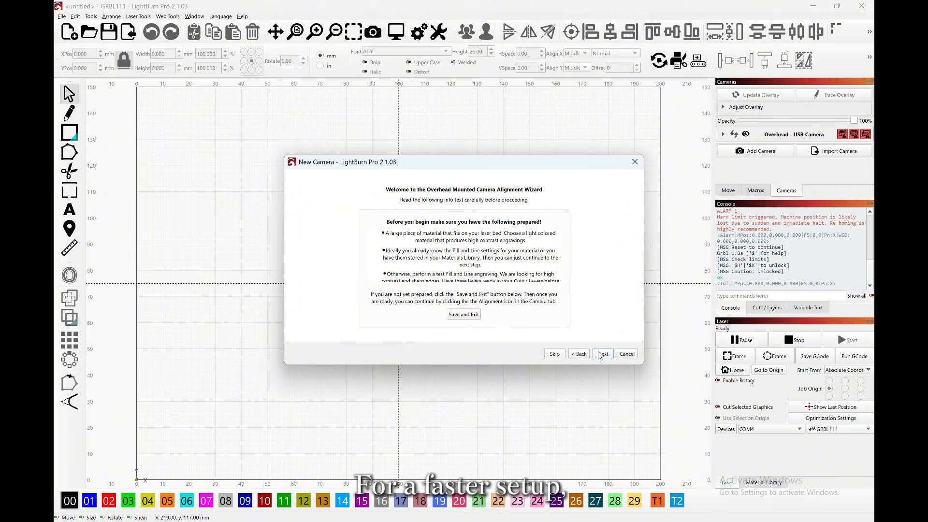
click(603, 355)
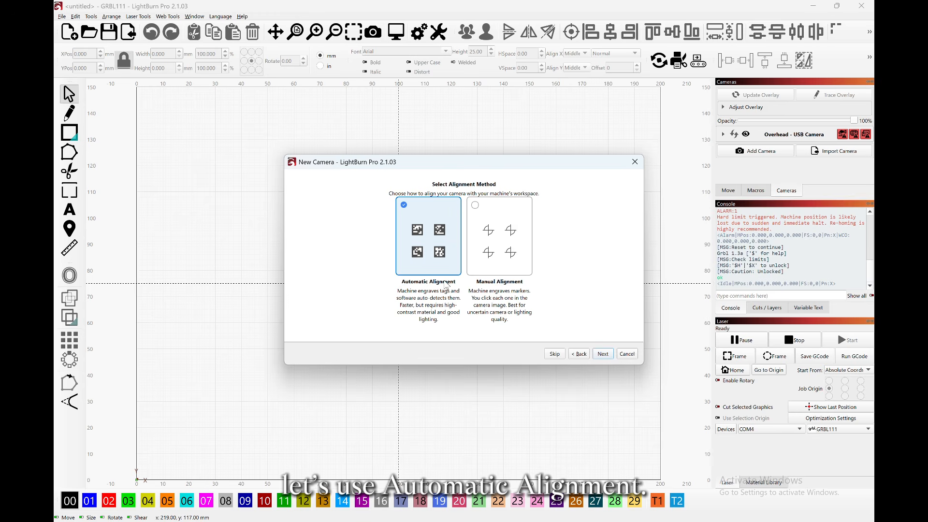
click(603, 355)
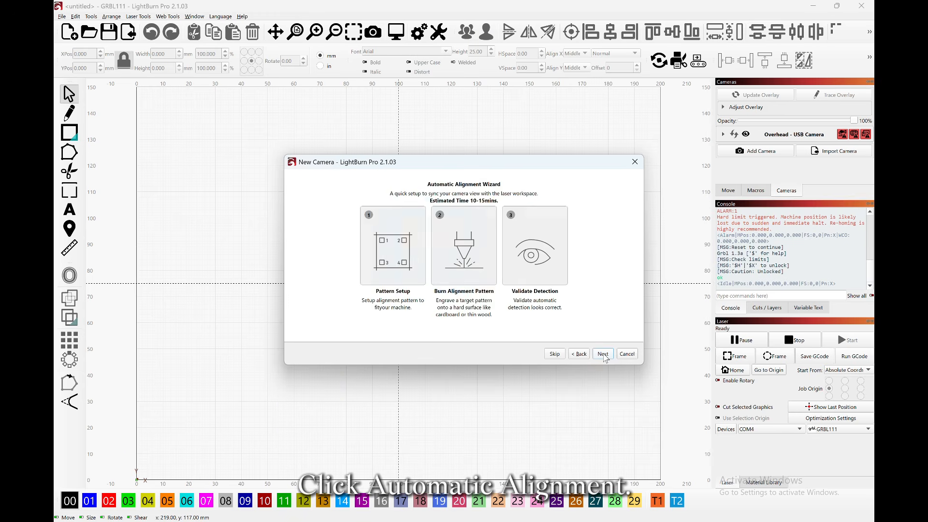
click(600, 356)
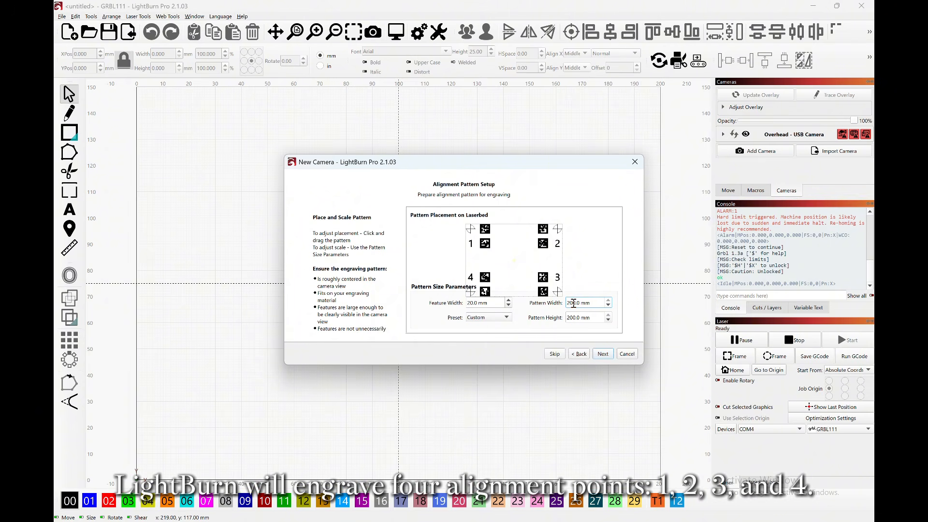
Adjust the alignment pattern's width and height and continue to the burn settings
key(BackSpace)
key(BackSpace)
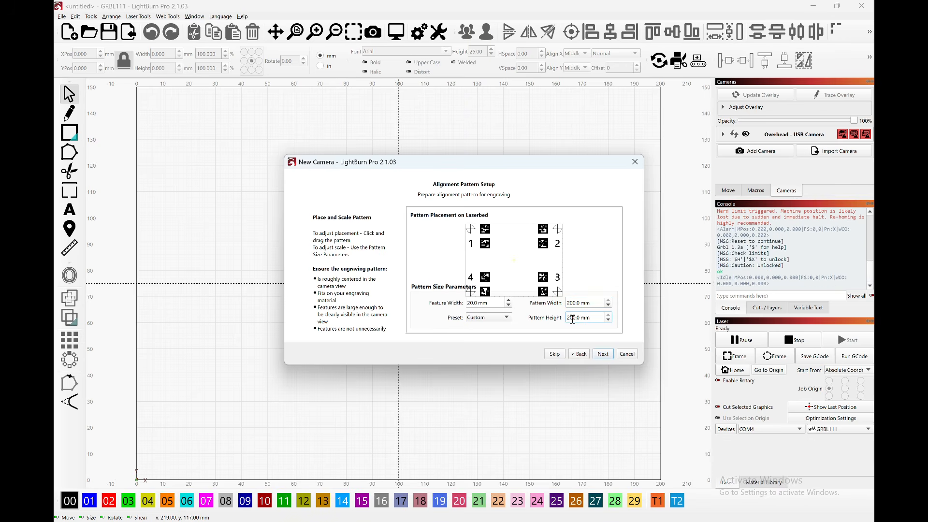
click(603, 357)
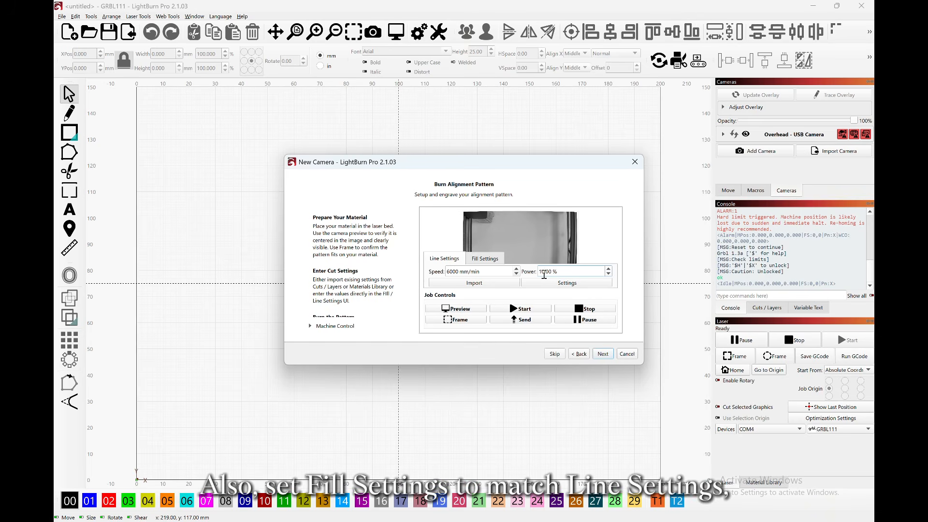
Set the alignment pattern's fill power to 80% and home the laser head
click(480, 259)
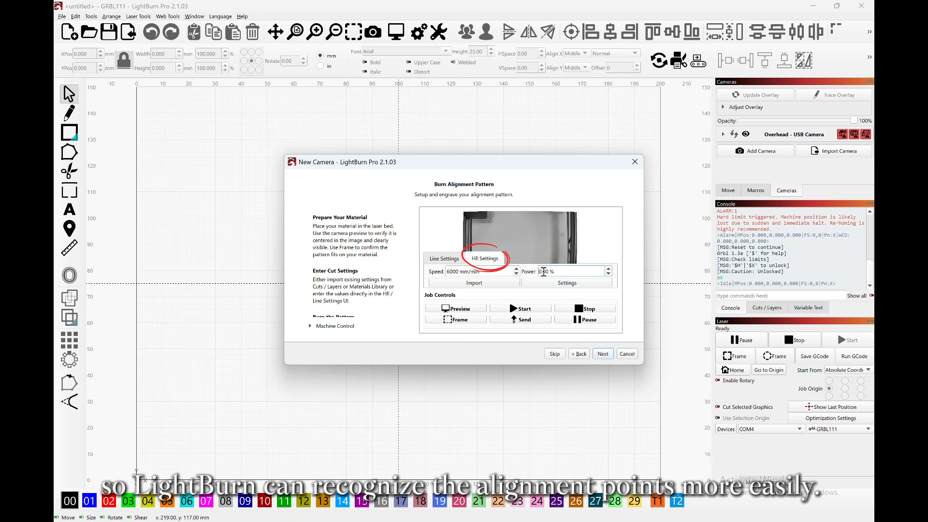
text(8)
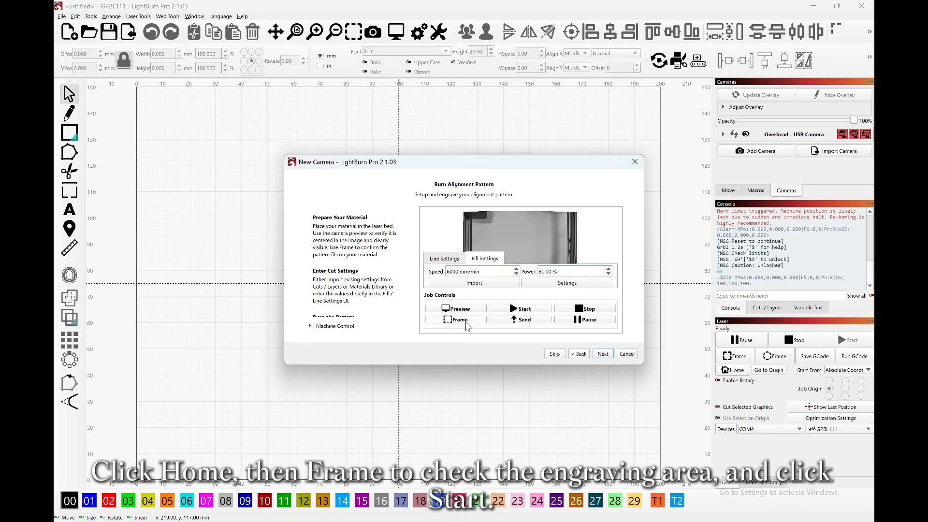
click(310, 326)
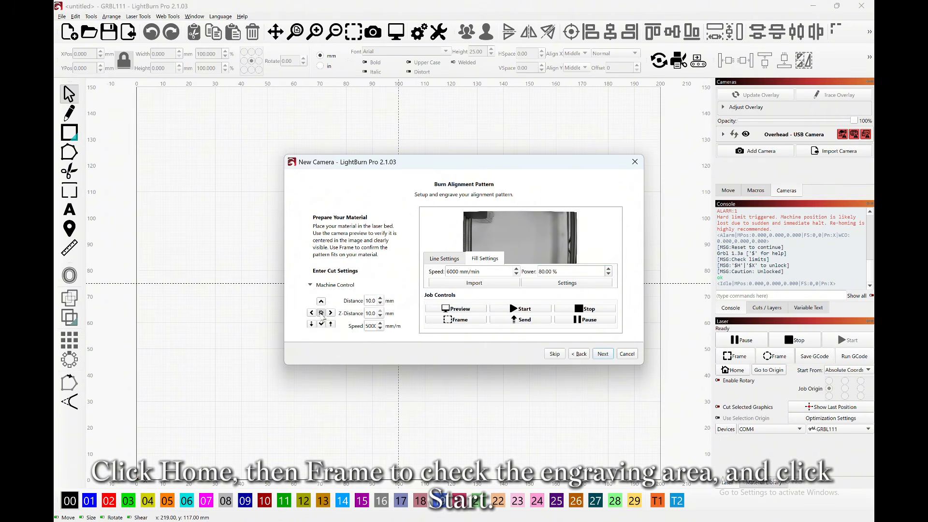
click(321, 313)
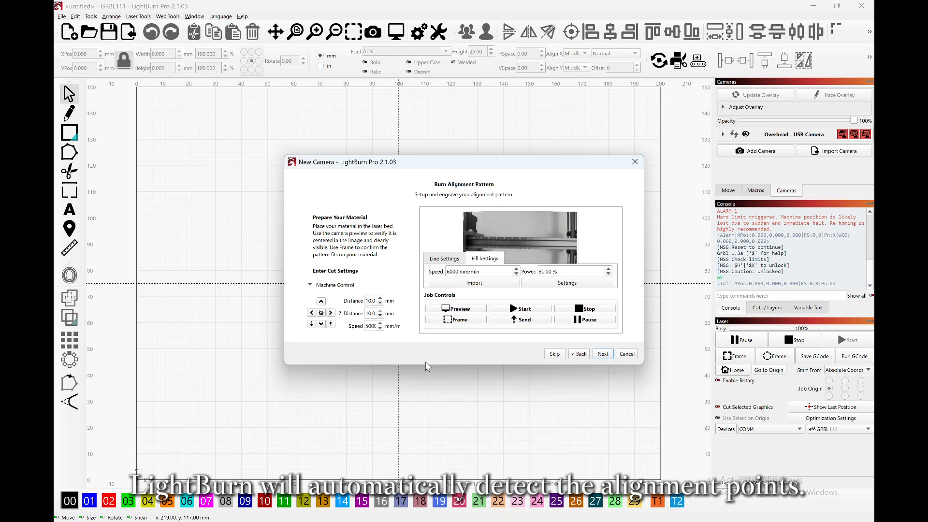
Frame the alignment pattern's area on the material and start engraving it
drag(427, 364, 434, 457)
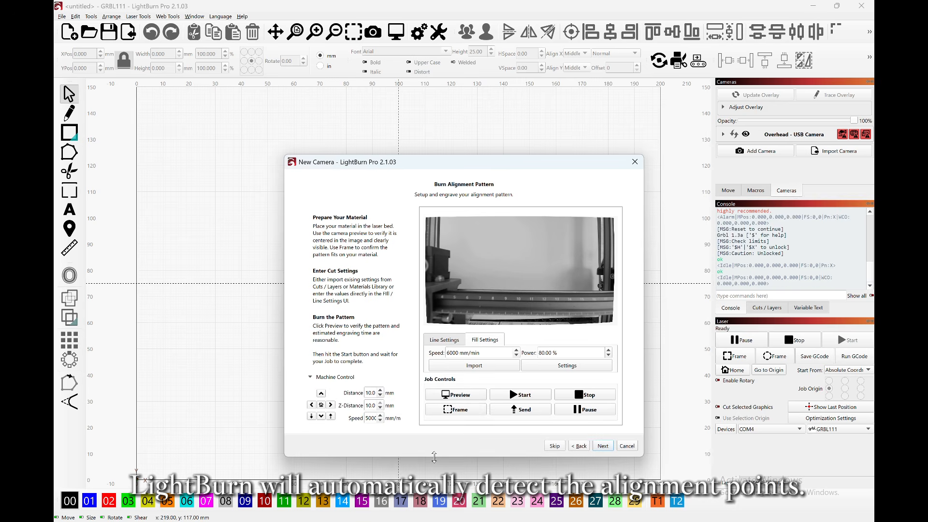
click(459, 409)
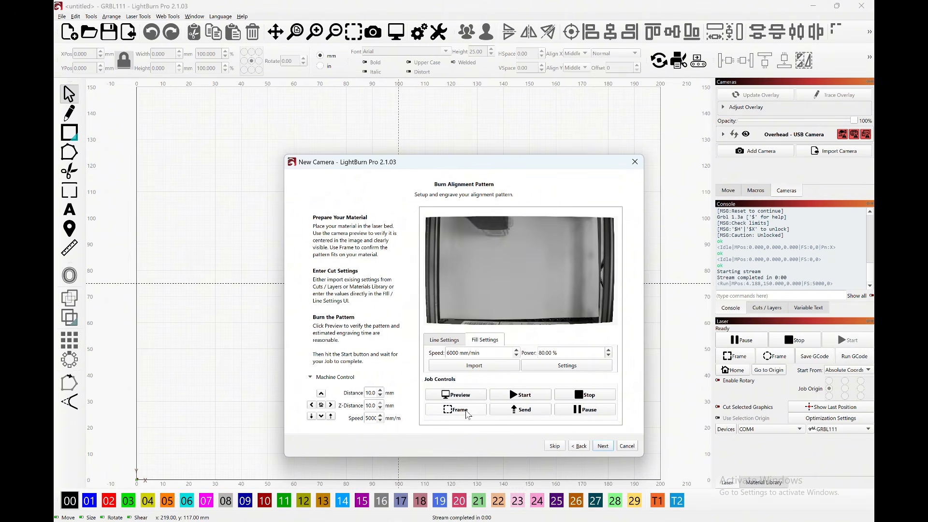
click(524, 397)
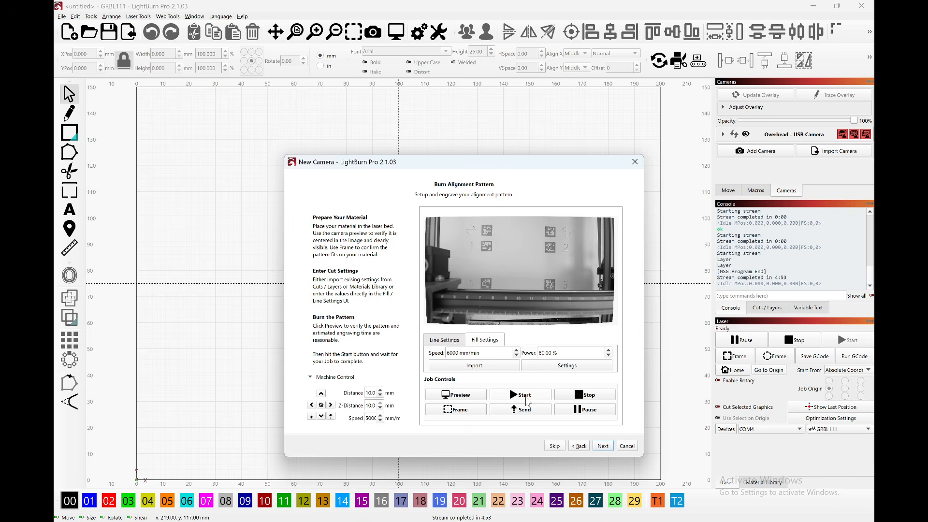
Calculate the camera alignment from the detected tags, accept the warped preview, and finish the camera setup
click(603, 447)
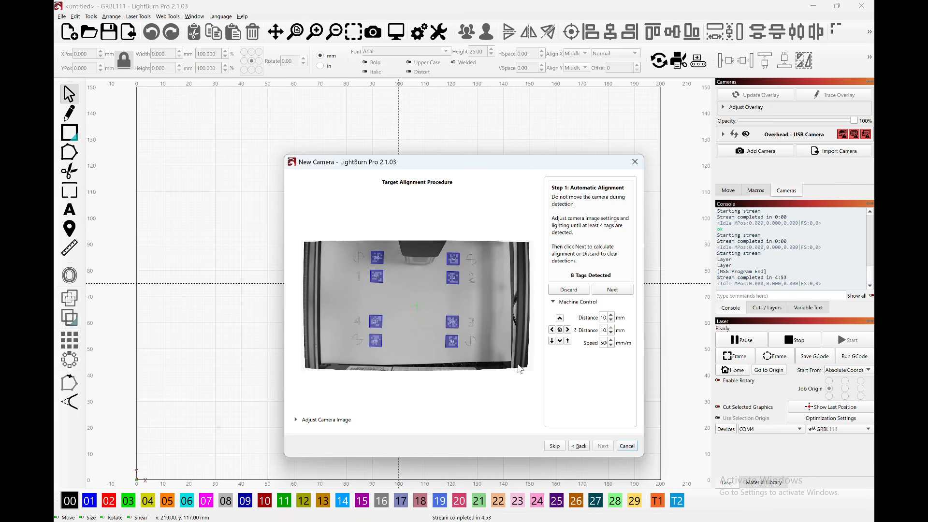
click(616, 290)
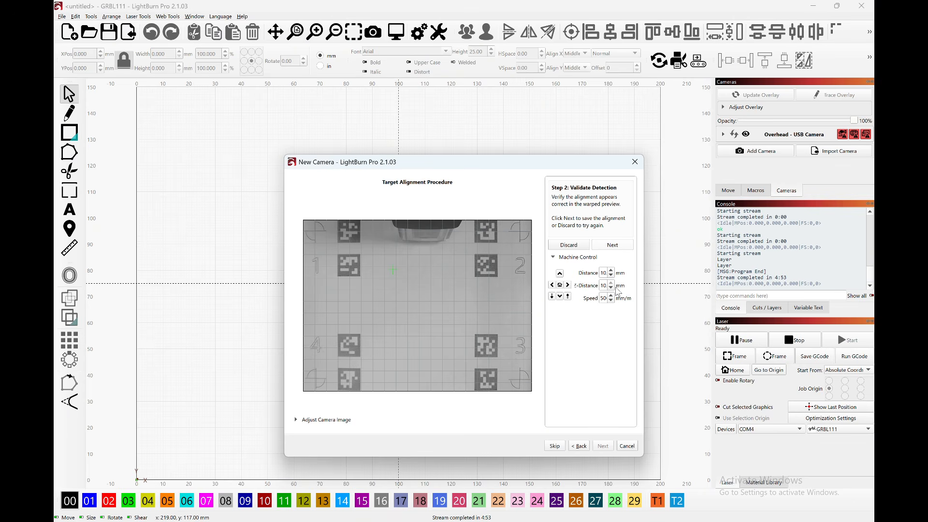
click(612, 246)
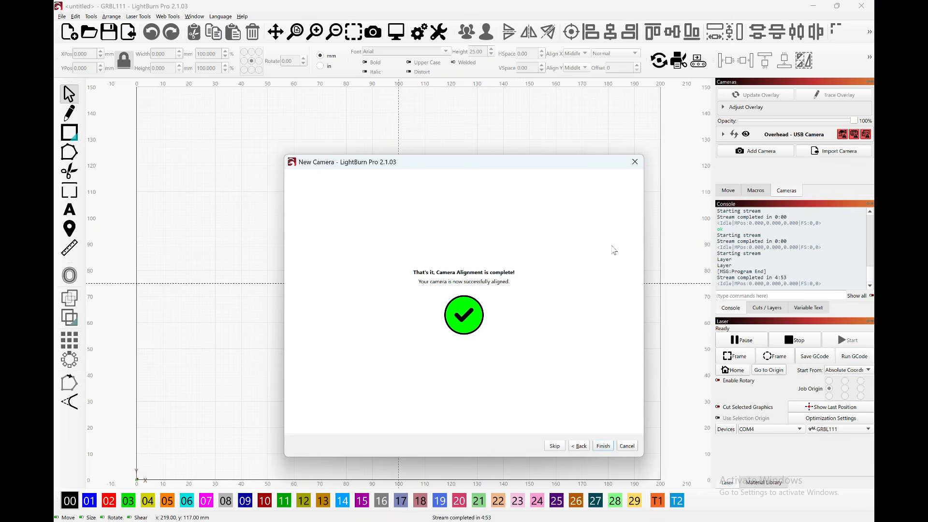
click(600, 447)
click(603, 445)
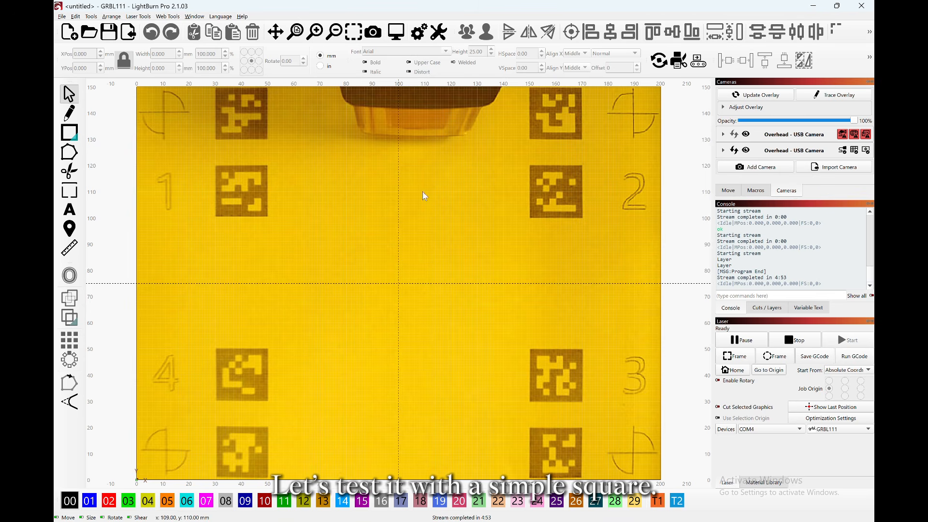
Draw a 16 mm square near the center of the bed and create an offset outline around it
key(ctrl+r)
drag(382, 265, 425, 307)
click(765, 308)
click(760, 222)
click(759, 222)
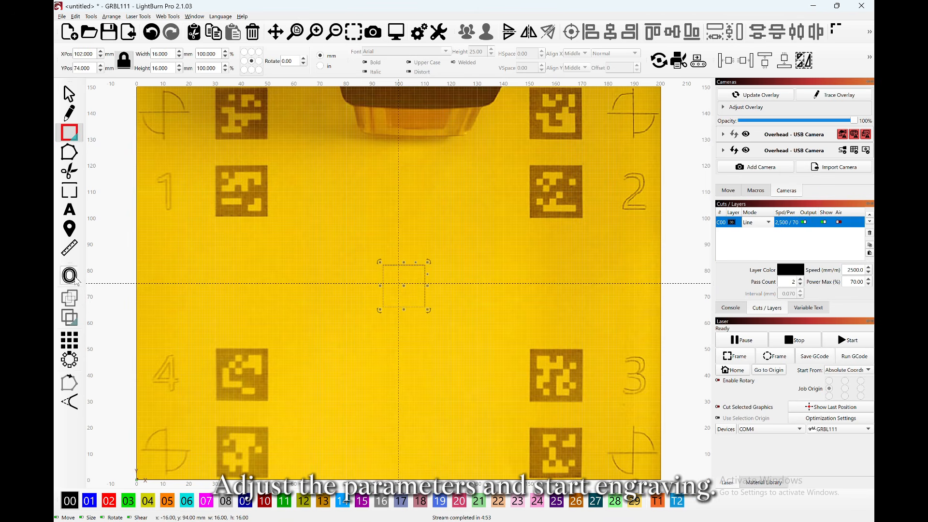
key(alt+o)
key(Return)
Change the C00 layer's mode to Offset Fill for the square outlines
click(761, 223)
click(759, 239)
click(637, 293)
Home the laser head and frame the square's engraving area
click(732, 371)
click(731, 359)
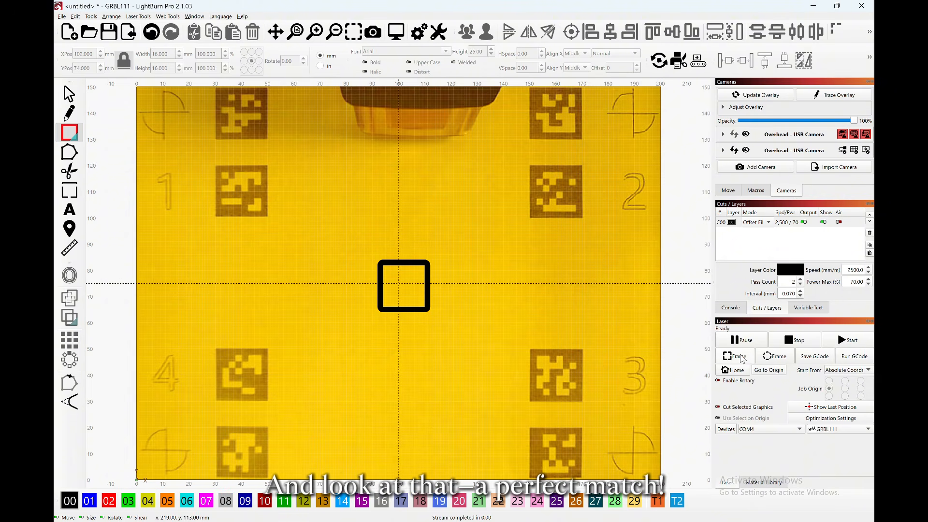
Set the C00 layer to 6000 mm/min, 80% max power and one pass, and start engraving the square
double_click(788, 221)
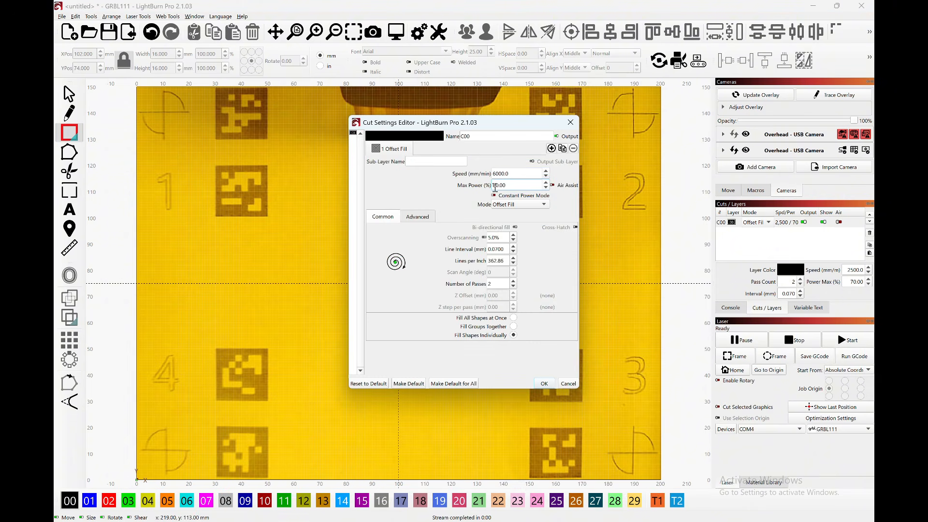
key(Return)
click(834, 345)
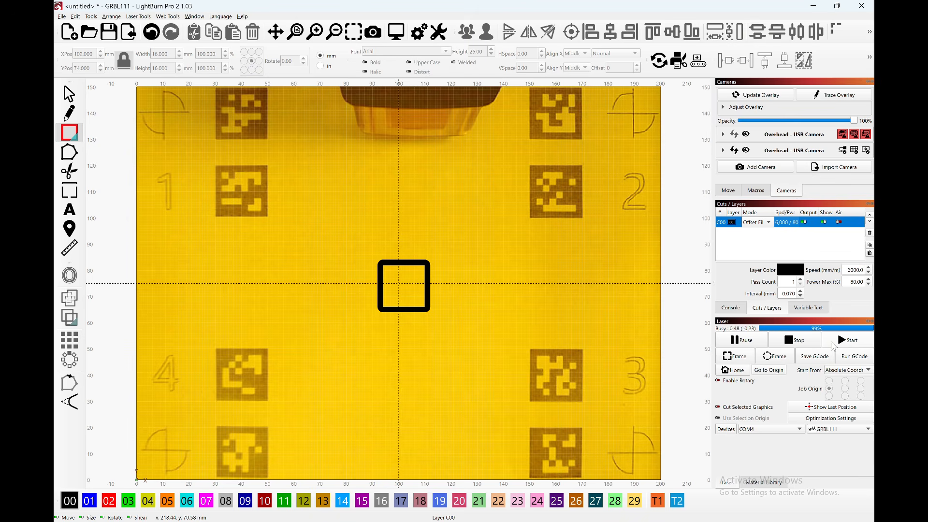
Refresh the camera overlay and move the whole square design a little to the right to compare it with the engraving
click(769, 97)
key(ctrl+a)
right_click(380, 262)
click(406, 336)
drag(405, 286, 430, 289)
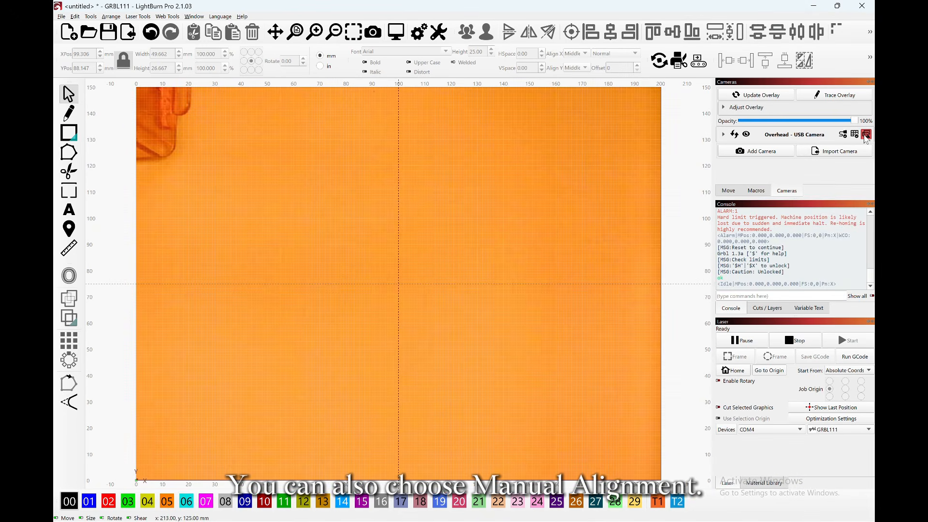
Start the overhead camera's workspace alignment with the Manual Alignment method and proceed to the alignment pattern burning stage
click(866, 135)
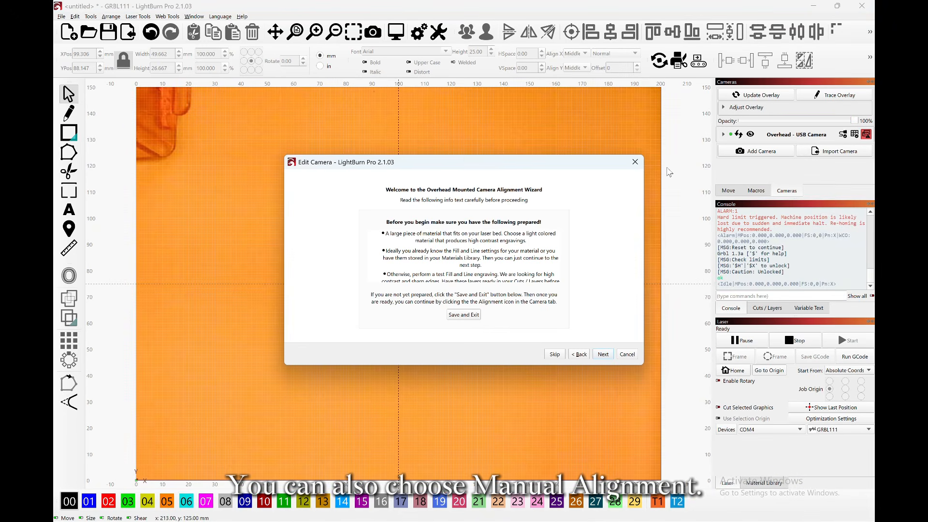
click(603, 356)
click(520, 255)
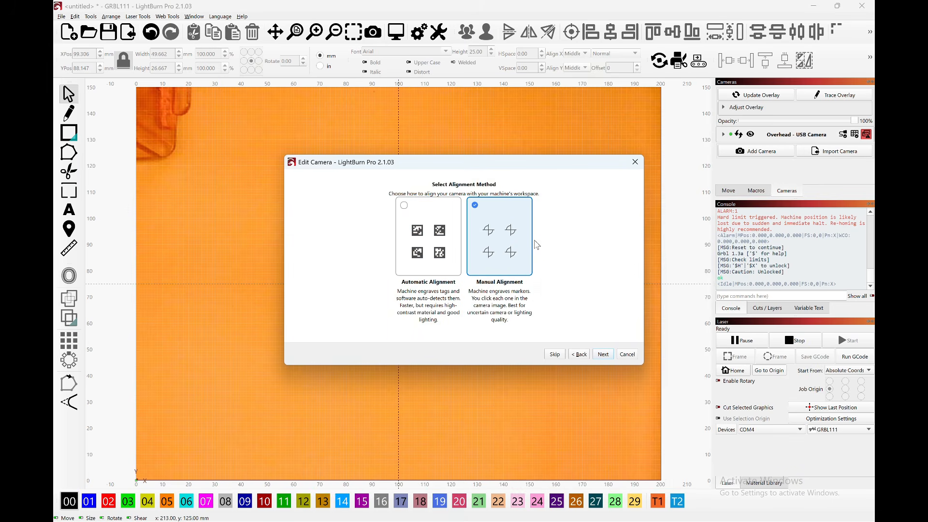
click(604, 355)
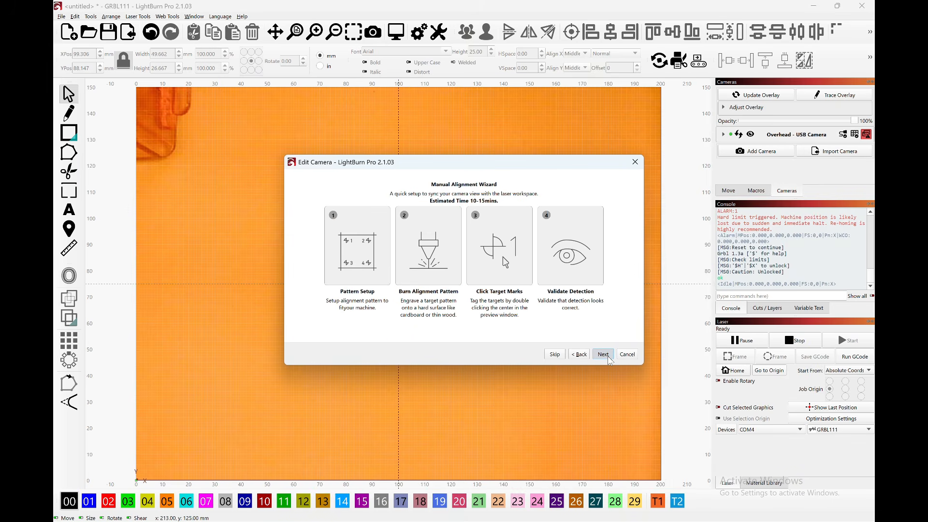
click(604, 356)
click(604, 355)
Enlarge the alignment wizard window, set the alignment pattern's line power to 80%, and start engraving it
drag(485, 365, 486, 455)
click(334, 416)
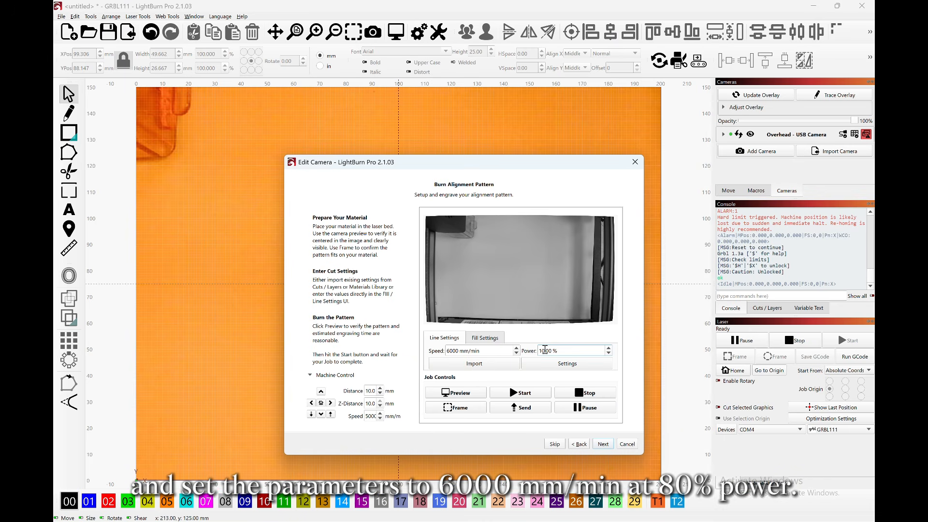
key(BackSpace)
key(BackSpace)
text(70)
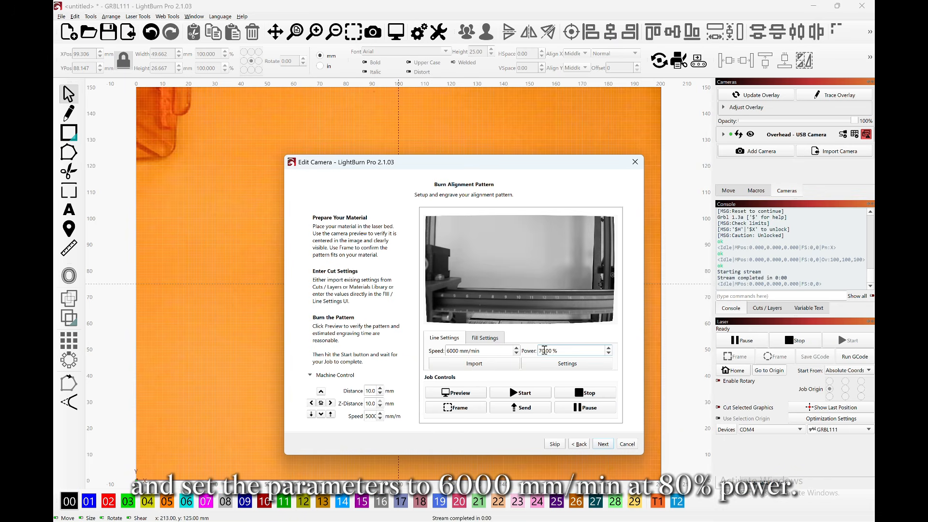
double_click(544, 350)
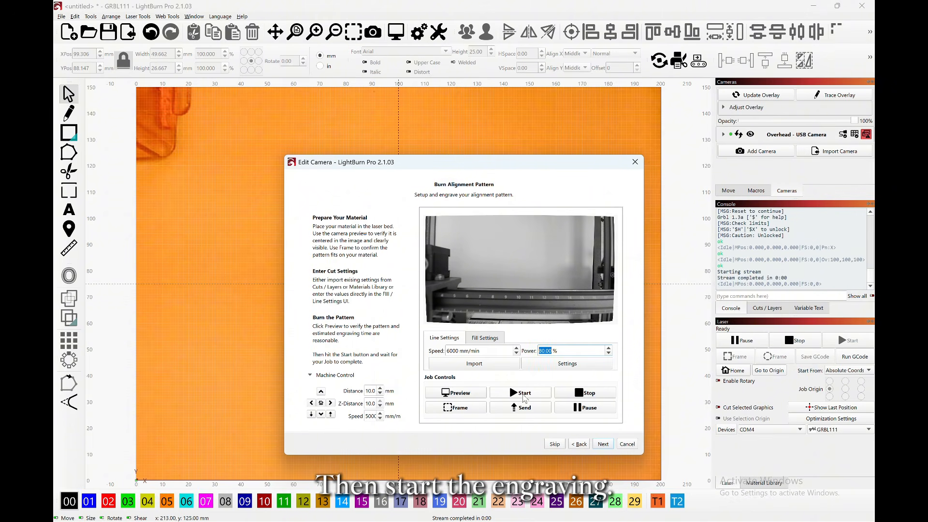
click(524, 394)
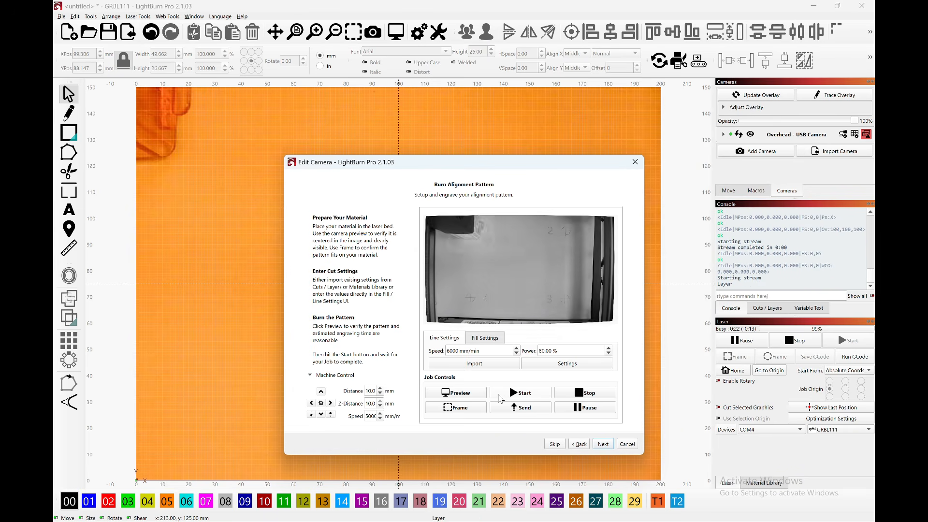
Proceed to the target marking stage and jog the laser head in Y until all four engraved markers are unobstructed
click(603, 445)
click(560, 318)
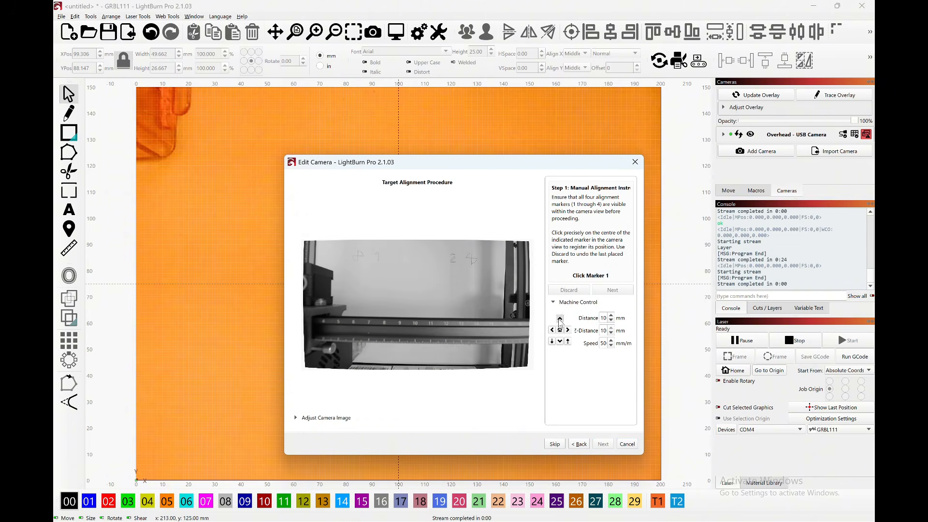
click(560, 318)
click(559, 318)
click(559, 318)
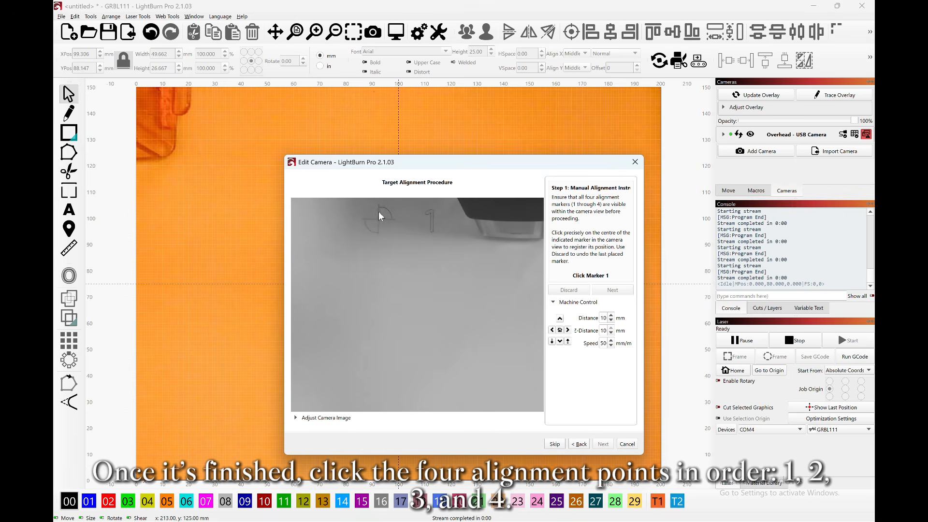
Mark the exact centres of alignment markers 1, 2, 3 and 4 in order in the camera view
click(378, 274)
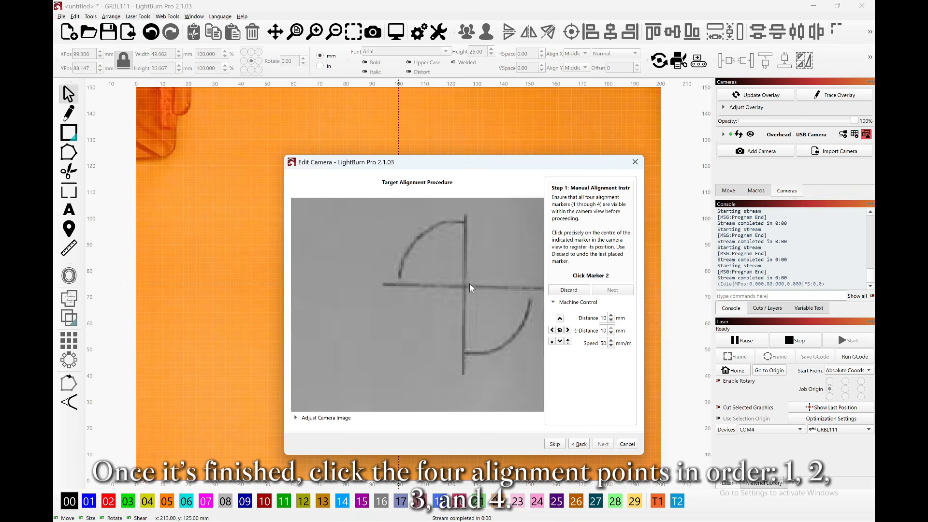
click(460, 286)
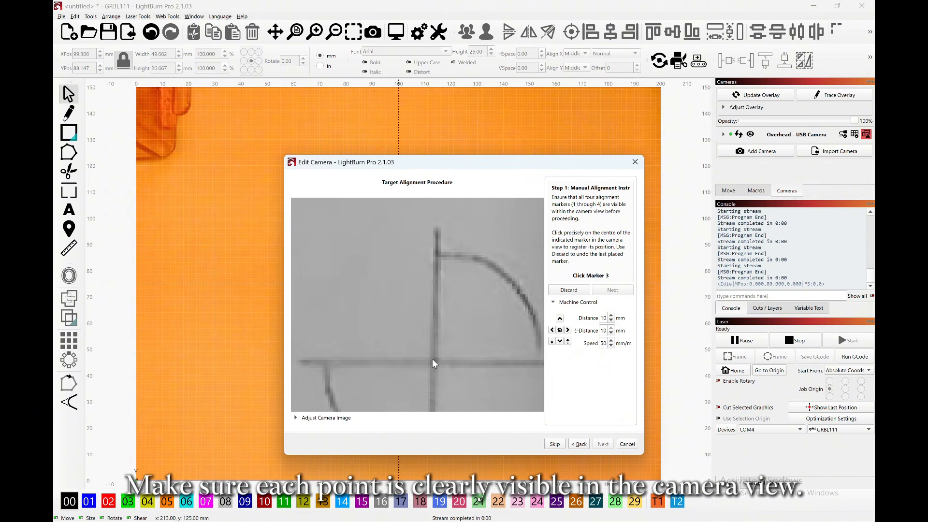
click(433, 362)
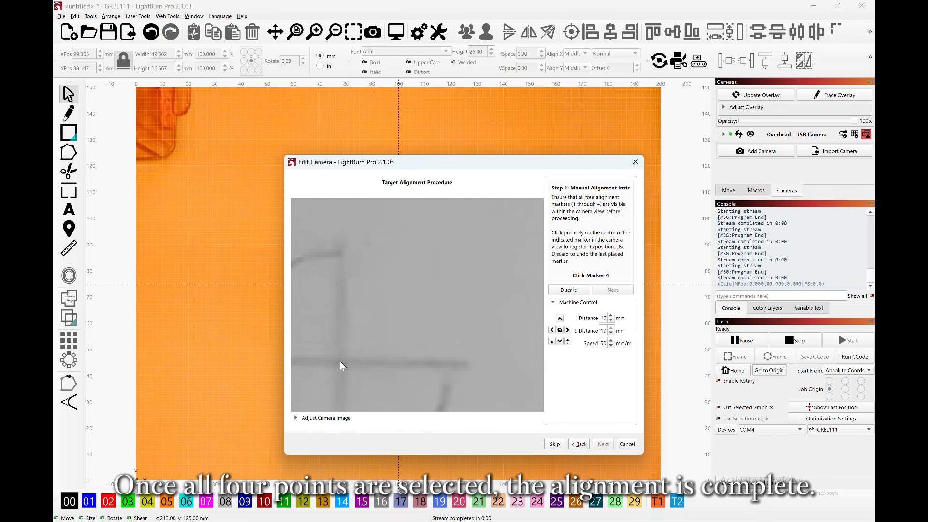
click(341, 361)
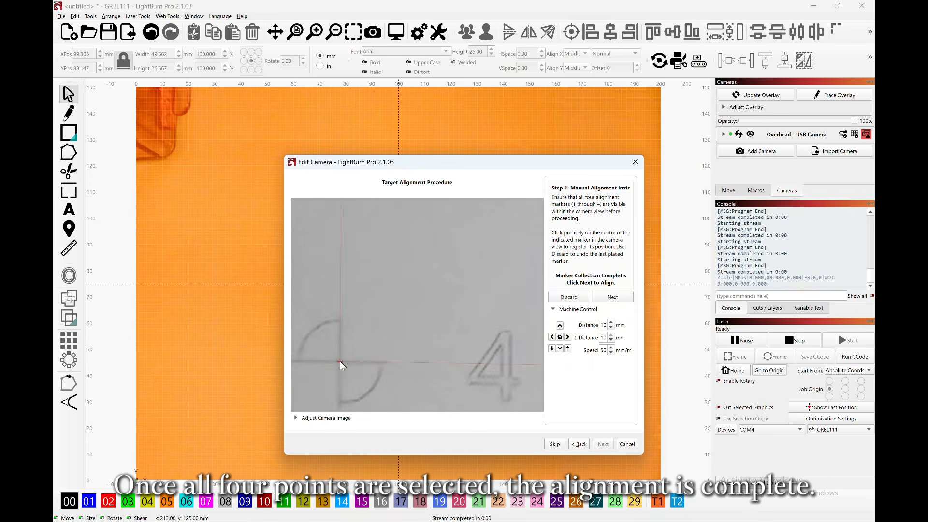
Align the camera from the collected markers, accept the warped preview to save the alignment, and finish the camera setup
click(613, 298)
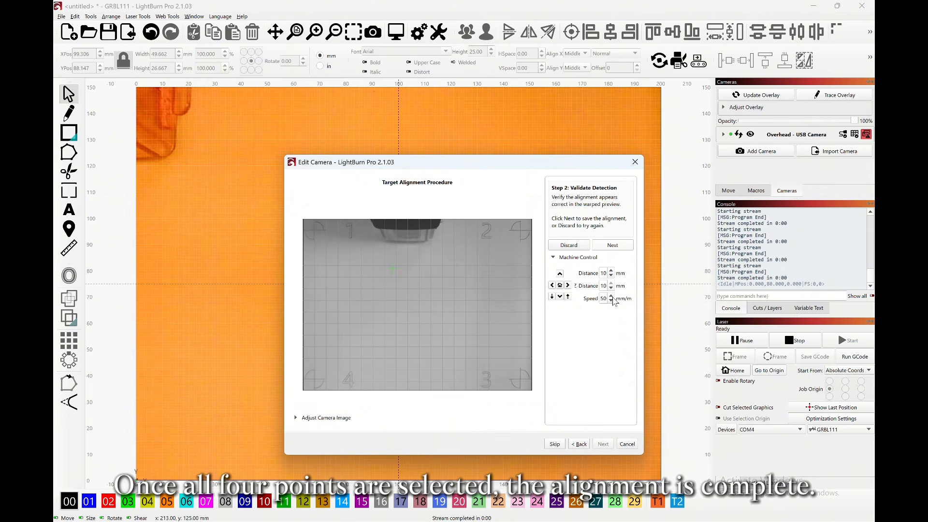
click(612, 246)
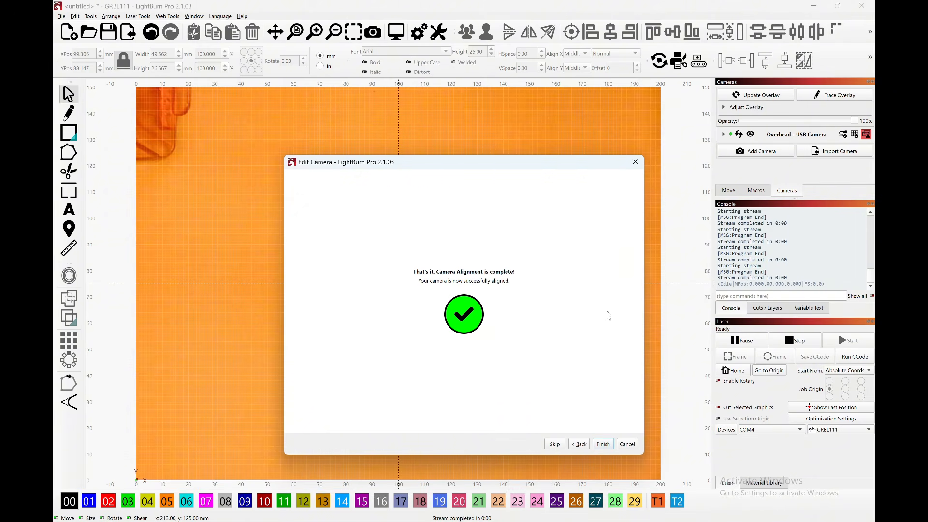
click(603, 444)
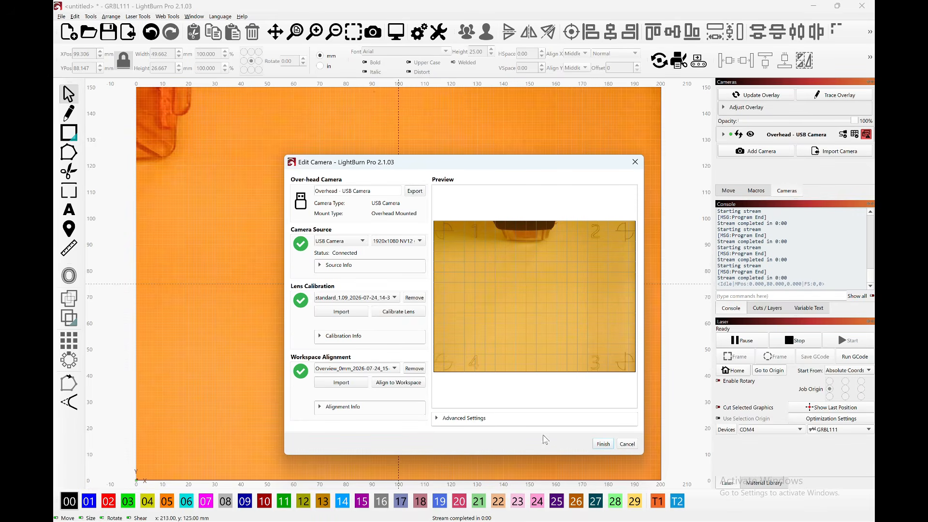
click(603, 445)
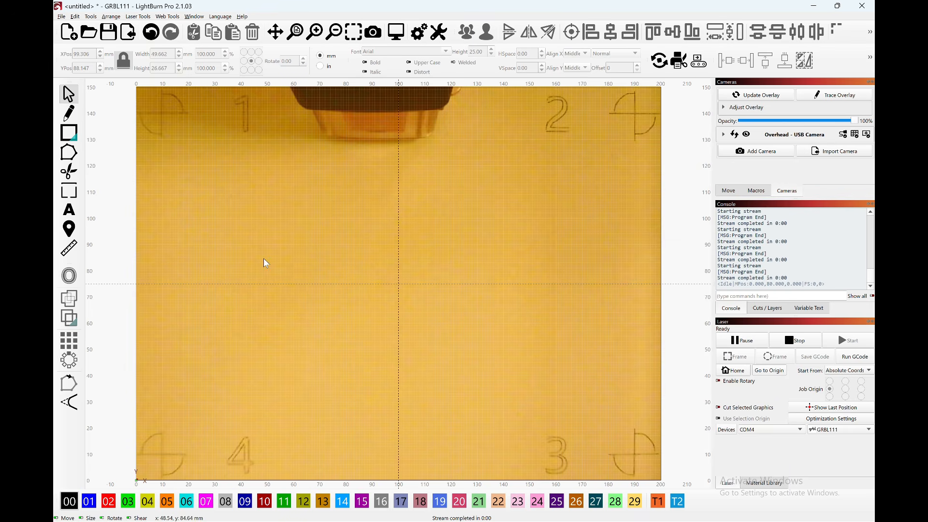
Update the camera overlay and reposition the Love lettering relative to the rectangular patch in the camera image
click(417, 31)
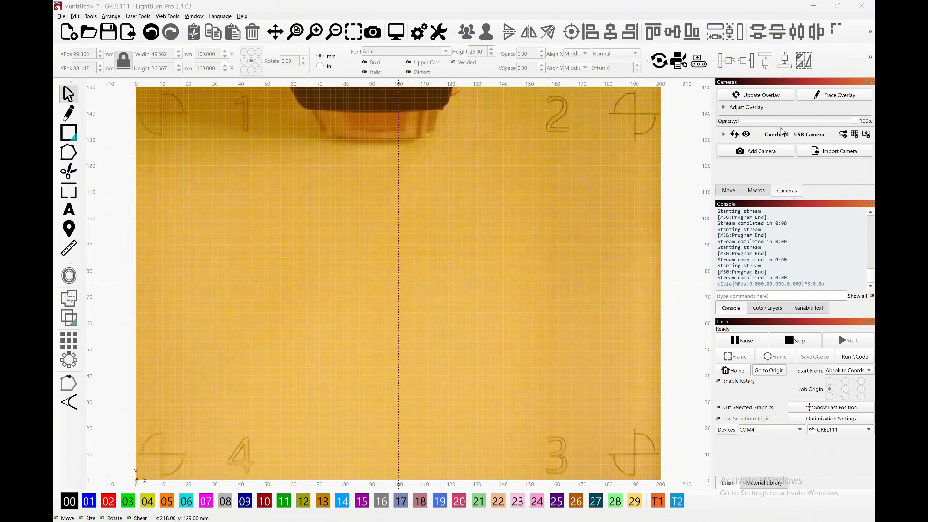
click(770, 97)
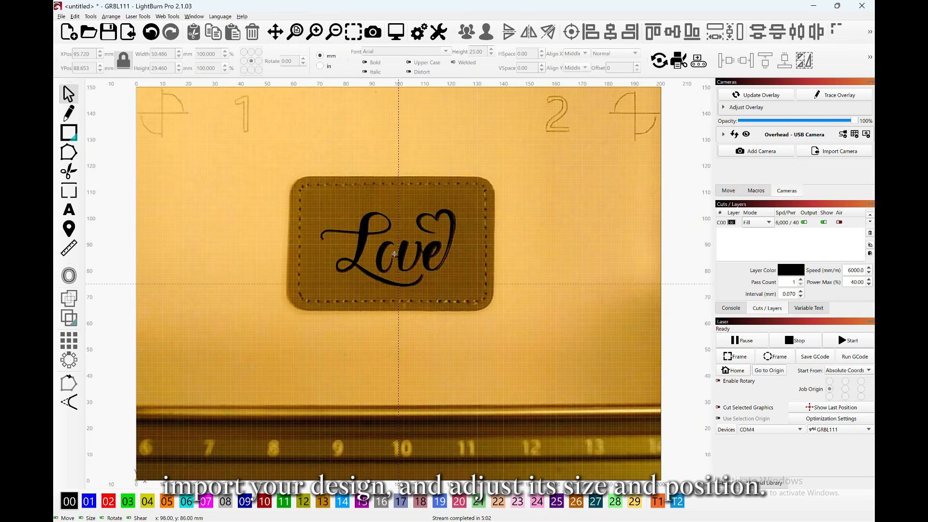
drag(414, 258, 556, 256)
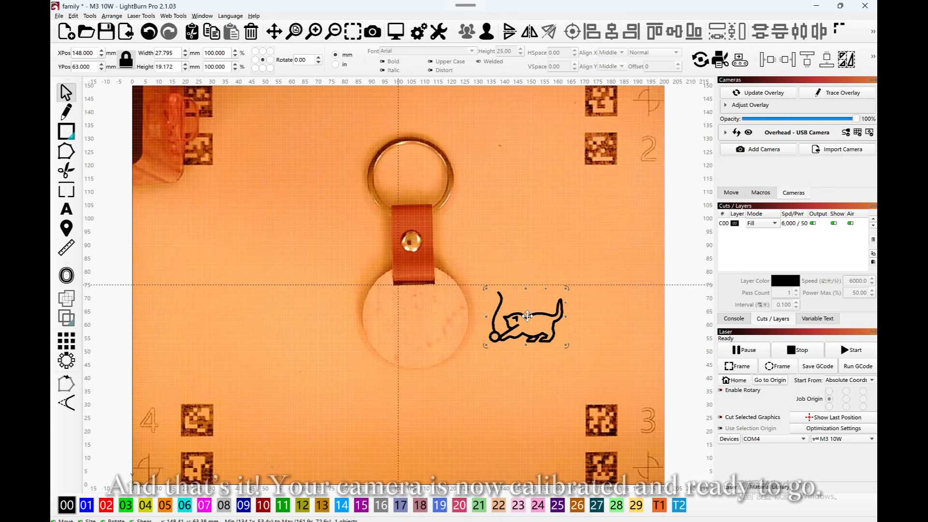
Move the cat design onto the keychain's round tag, at about X 107 mm, Y 64 mm
drag(486, 323, 407, 321)
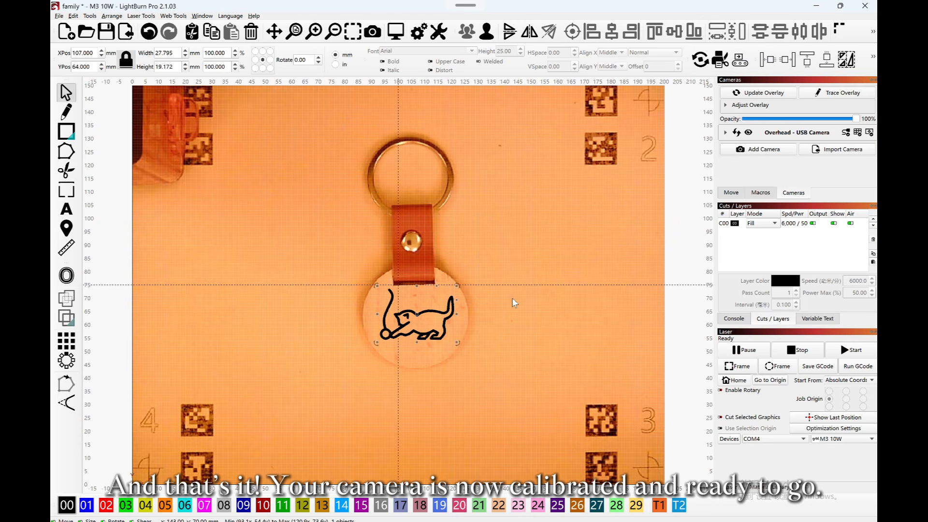